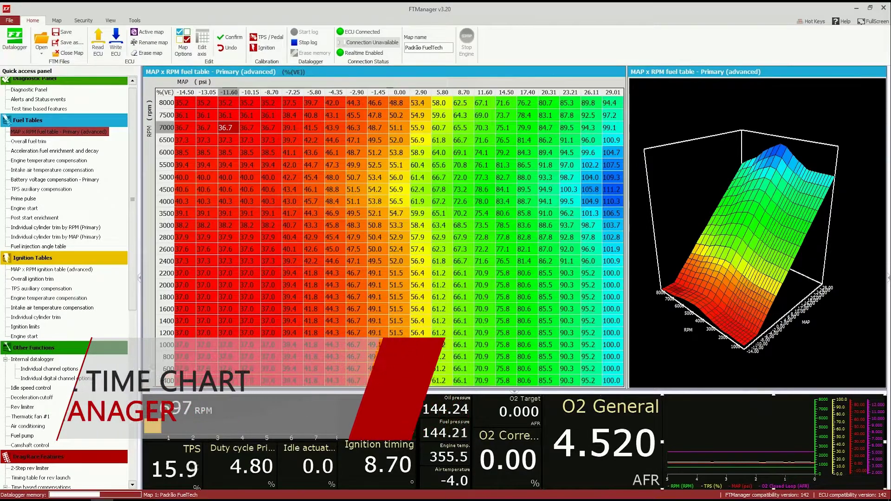
Step: Check the real-time graph's channel 3 options without changes, then open RPM activated output settings
{"action": "right_click", "coordinate": [725, 423]}
{"action": "left_click", "coordinate": [754, 465]}
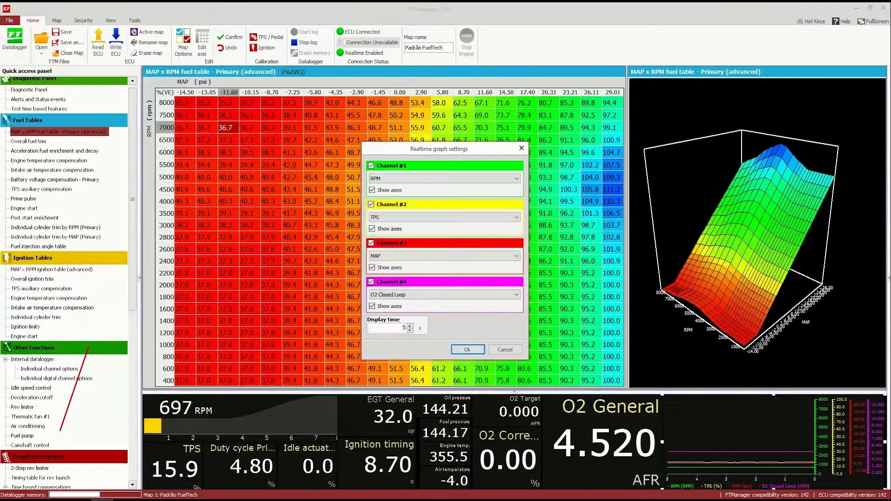
{"action": "left_click", "coordinate": [444, 256]}
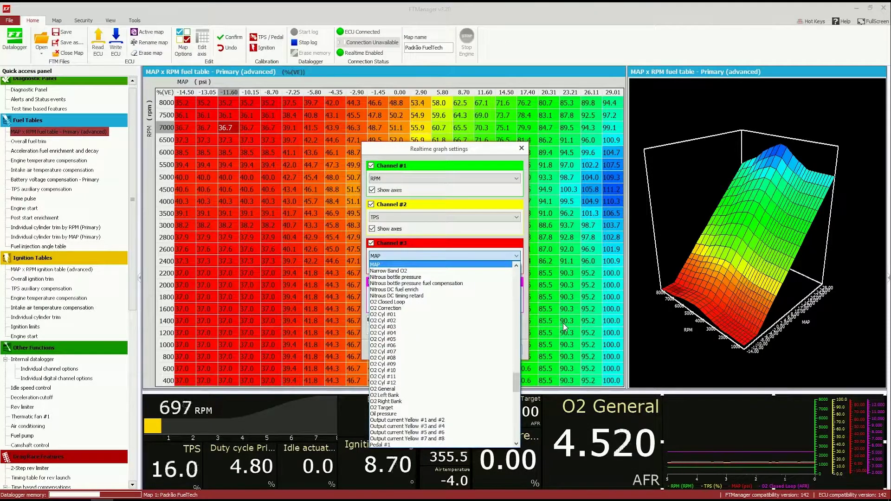
{"action": "left_click", "coordinate": [565, 327]}
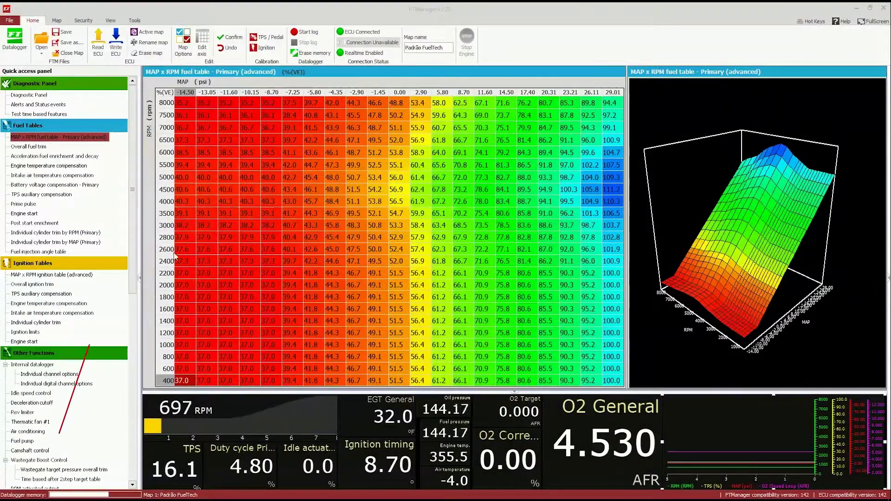
{"action": "scroll", "coordinate": [39, 436], "scroll_direction": "down", "scroll_amount": 5}
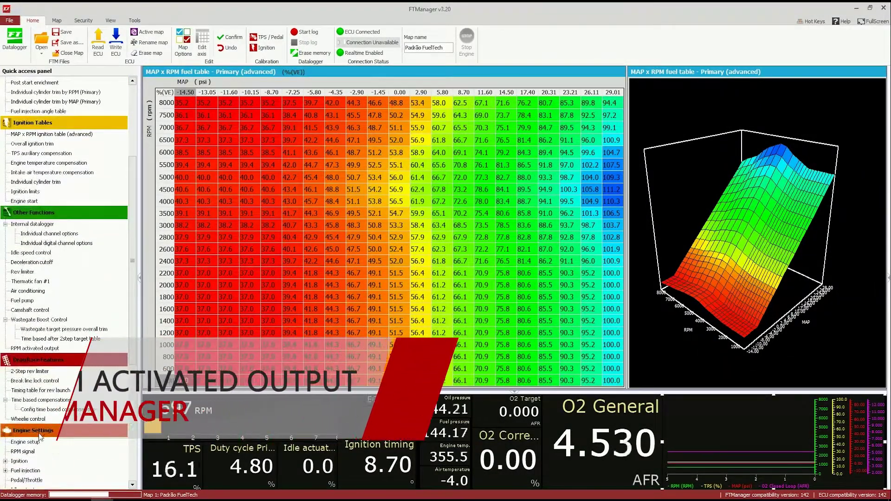
{"action": "left_click", "coordinate": [35, 348]}
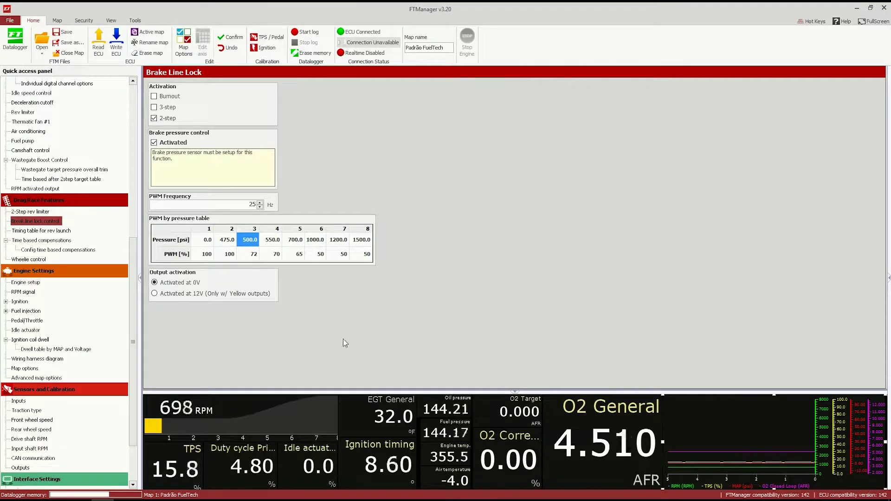
Step: Step through the Brake Line Lock PWM-by-pressure table from PWM 72 to the 550.0 pressure cell
{"action": "key", "text": "Down"}
{"action": "key", "text": "Left"}
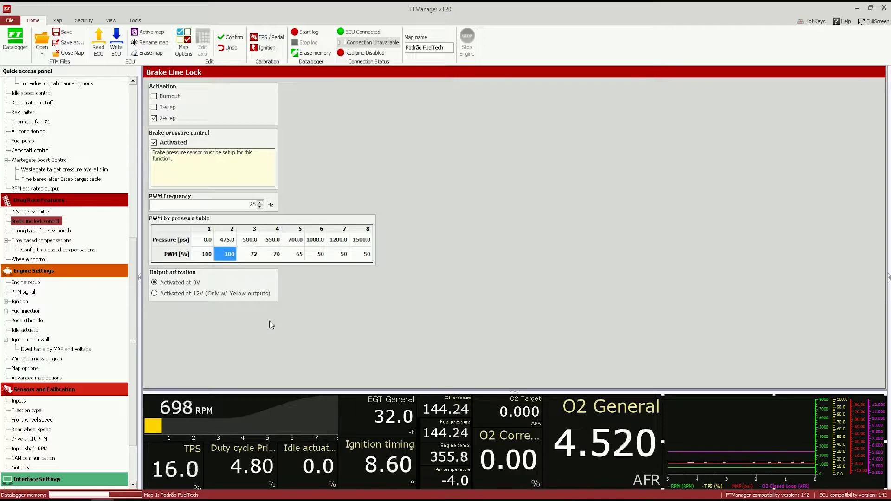
{"action": "key", "text": "Right"}
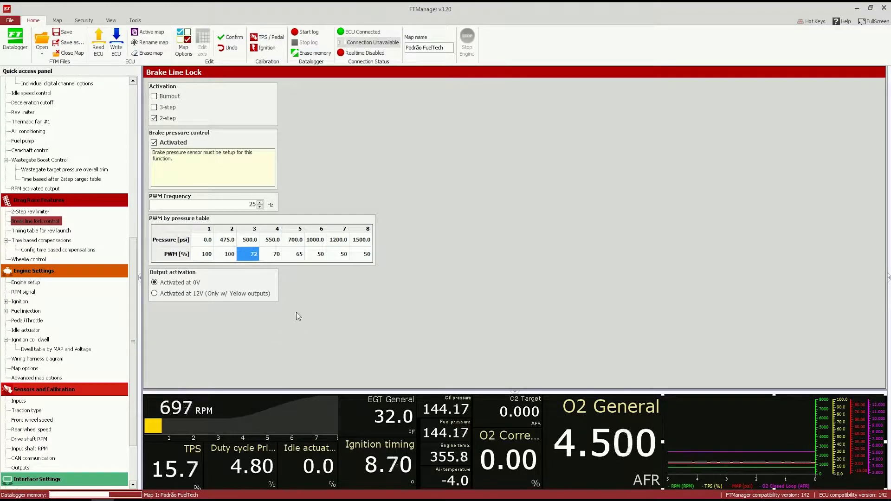
{"action": "key", "text": "Up"}
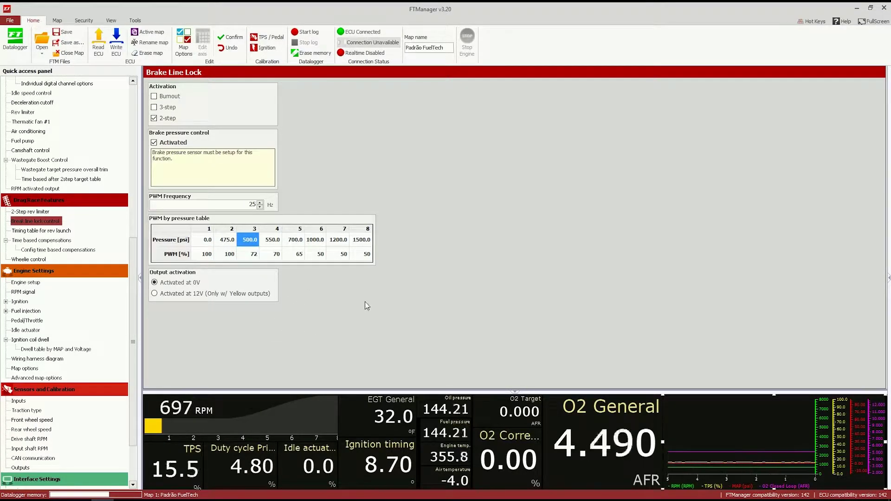
{"action": "key", "text": "Right"}
{"action": "key", "text": "Right"}
{"action": "key", "text": "Left"}
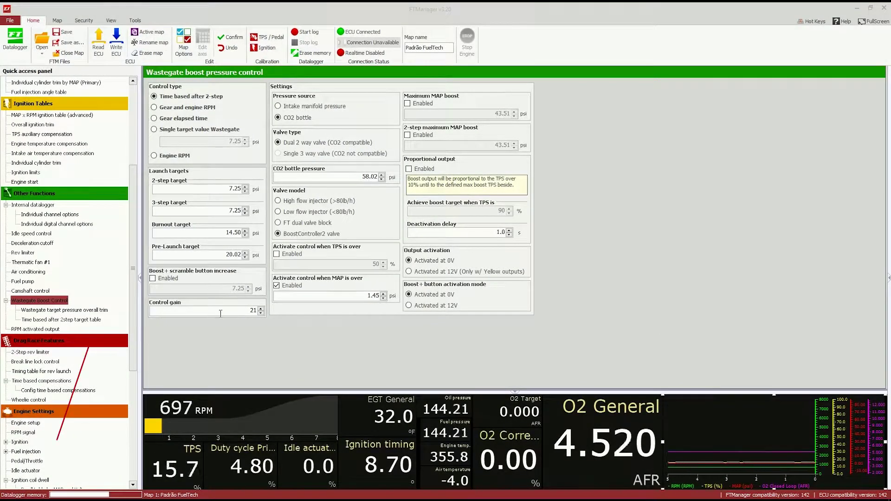
Step: Select the Pre-Launch target value 20.02 in Wastegate Boost Control
{"action": "double_click", "coordinate": [234, 254]}
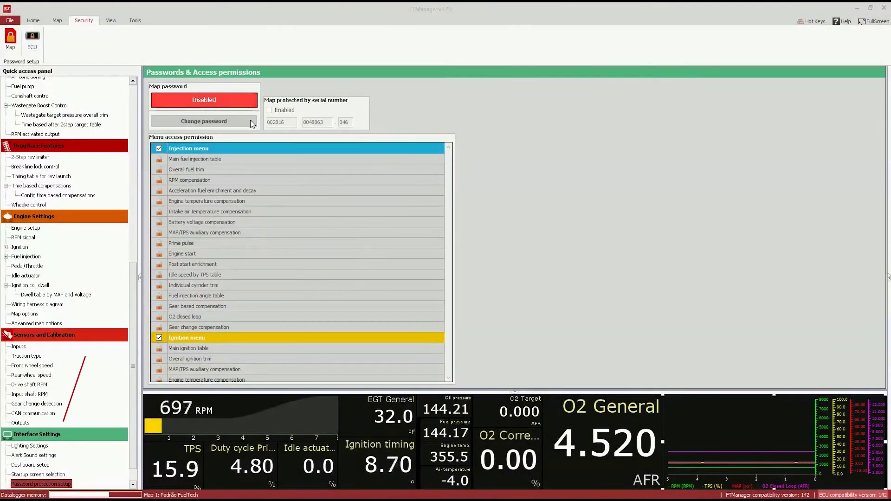
Step: Start a new map password and move on to confirming it
{"action": "left_click", "coordinate": [252, 122]}
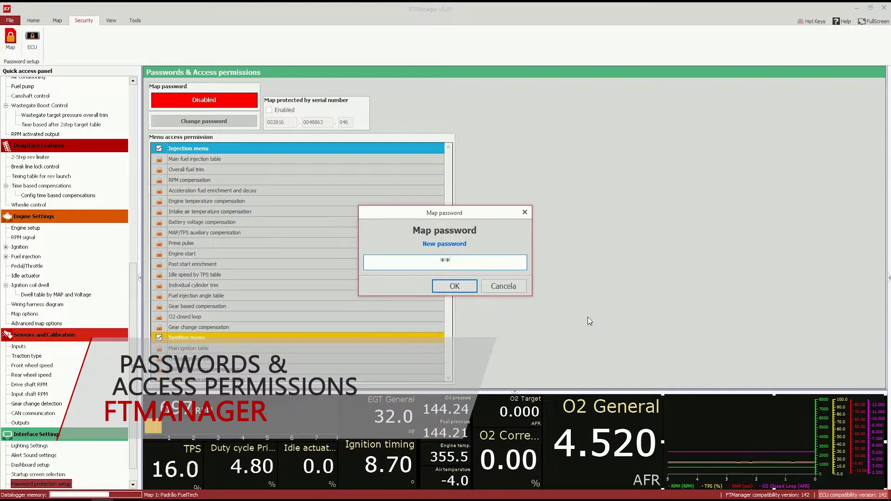
{"action": "key", "text": "Return"}
{"action": "key", "text": "Return"}
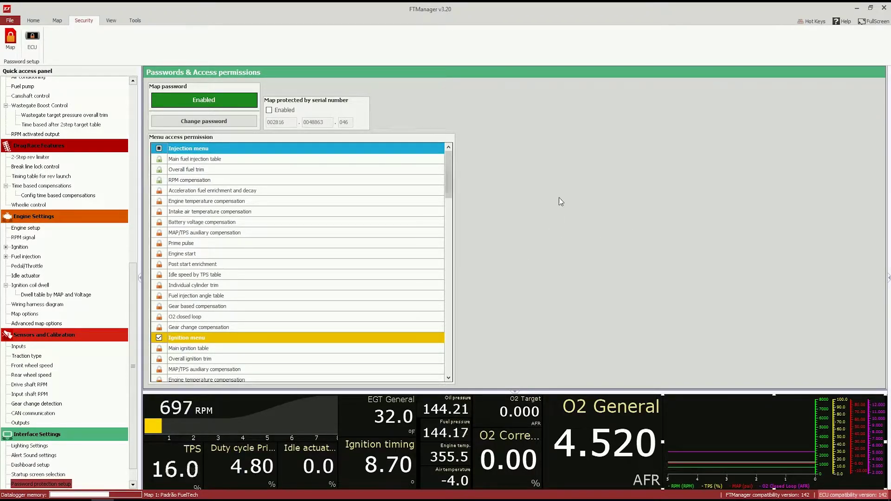
Step: Lock the Pro-Nitrous item in the Drag Race Features menu access permissions
{"action": "scroll", "coordinate": [558, 198], "scroll_direction": "down", "scroll_amount": 10}
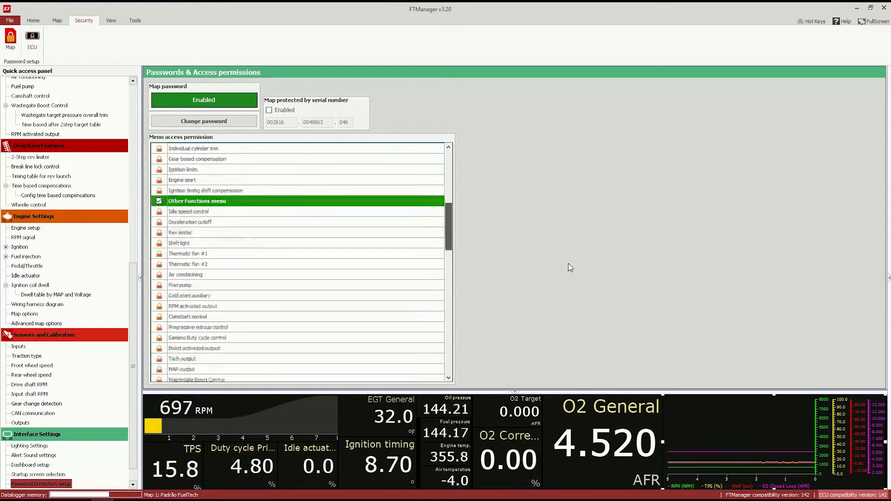
{"action": "scroll", "coordinate": [570, 279], "scroll_direction": "down", "scroll_amount": 5}
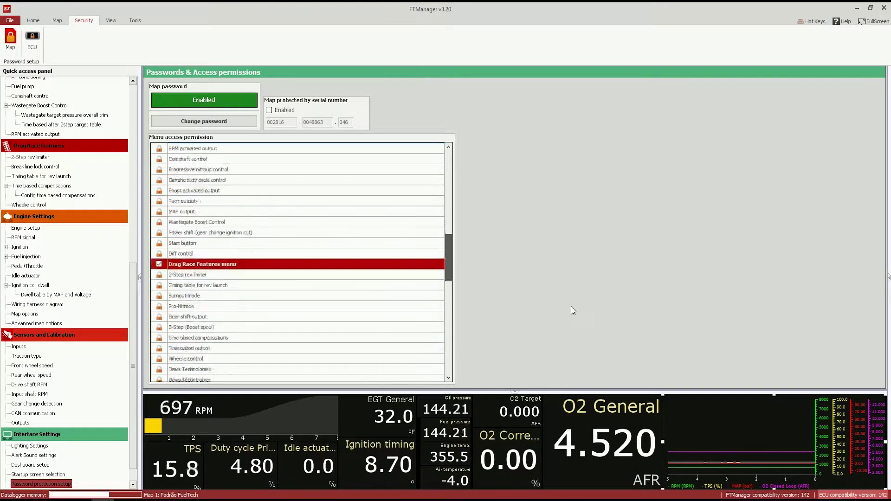
{"action": "scroll", "coordinate": [571, 309], "scroll_direction": "down", "scroll_amount": 1}
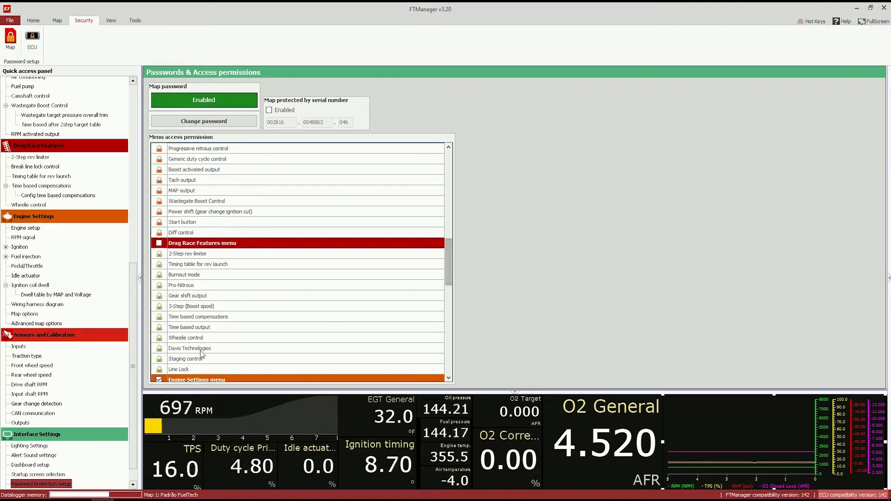
{"action": "left_click", "coordinate": [159, 284]}
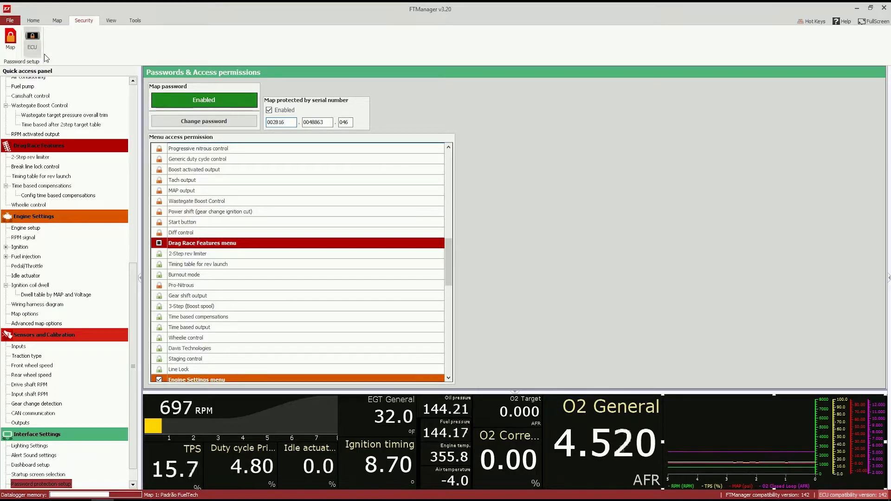
Step: Set and confirm a new ECU user password, then save the user password settings
{"action": "left_click", "coordinate": [32, 42]}
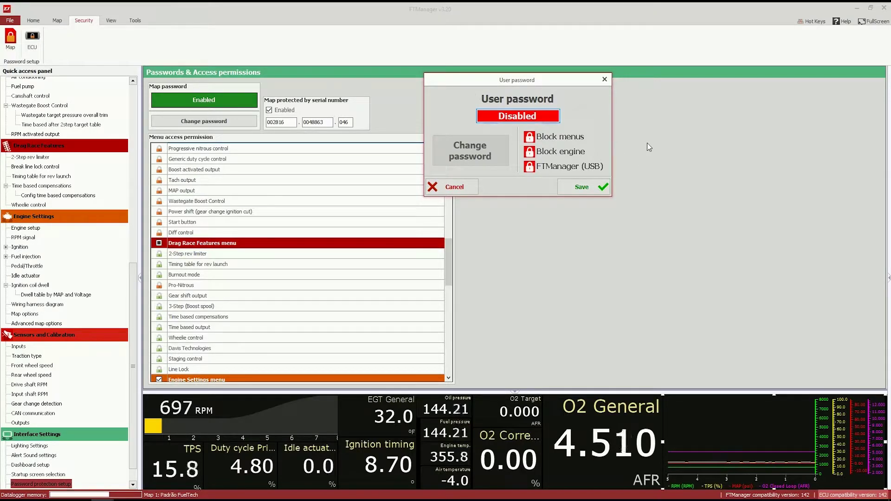
{"action": "key", "text": "Return"}
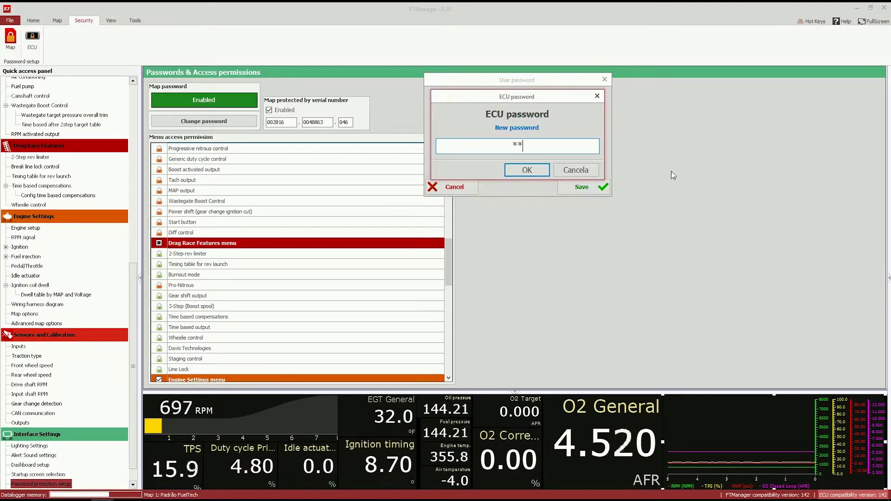
{"action": "key", "text": "Return"}
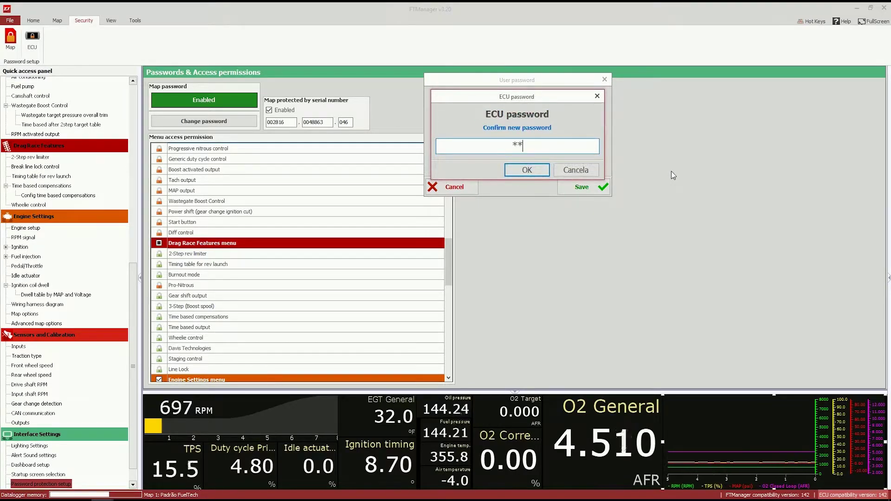
{"action": "key", "text": "Return"}
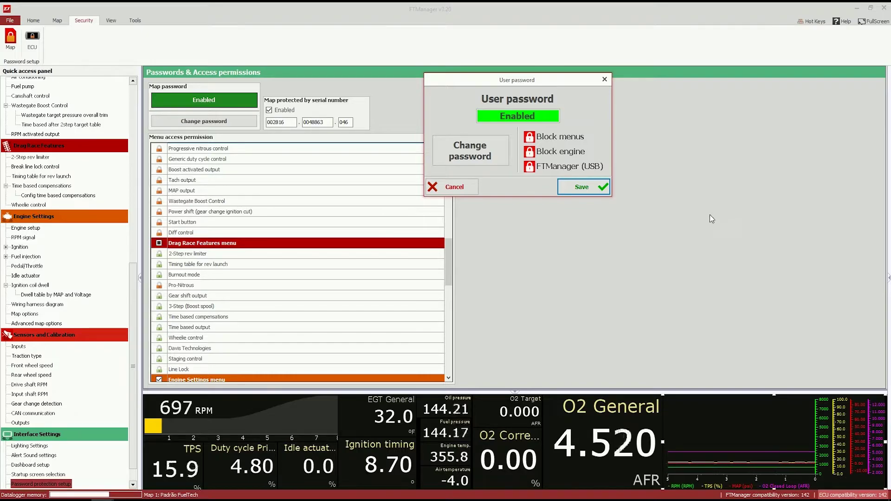
{"action": "key", "text": "Return"}
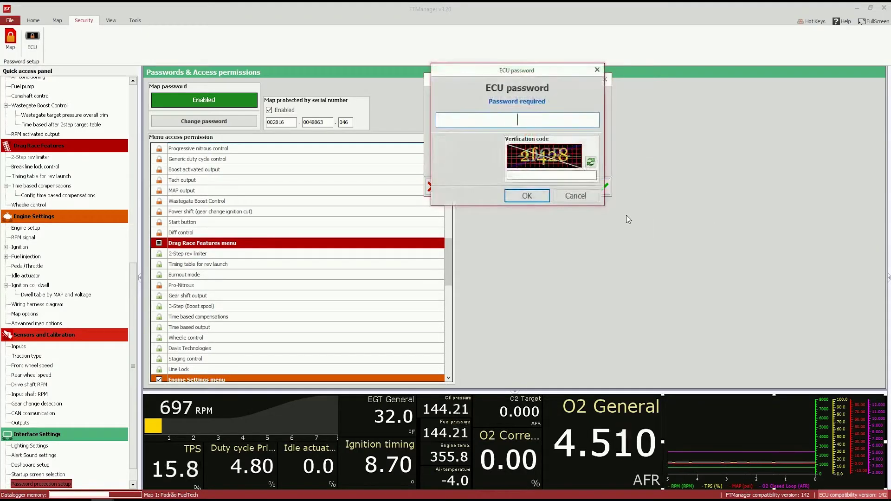
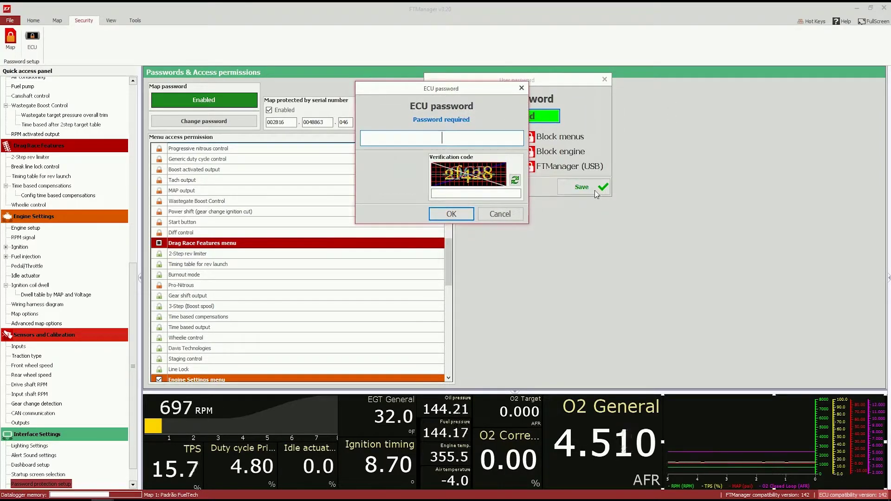
Step: Enter the ECU password and the verification code to authorise the password change
{"action": "key", "text": "Tab"}
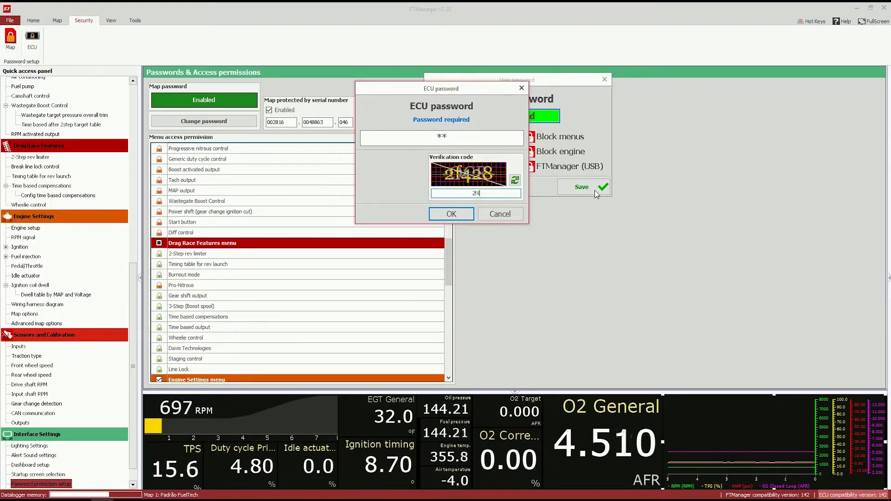
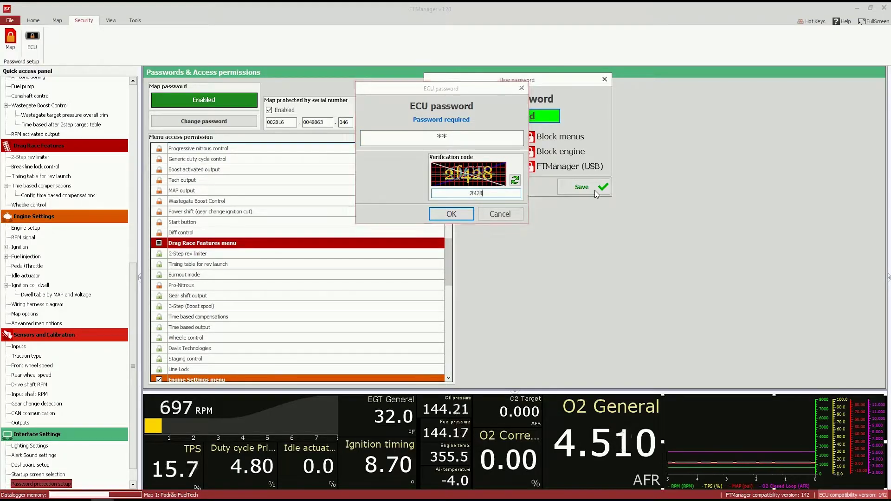
{"action": "key", "text": "Return"}
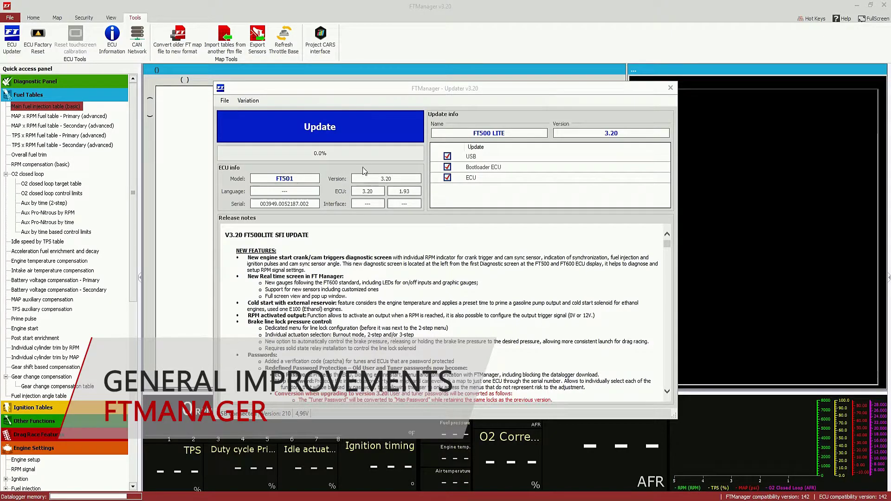
Step: Start the FT501 ECU firmware update to version 3.20
{"action": "left_click", "coordinate": [311, 135]}
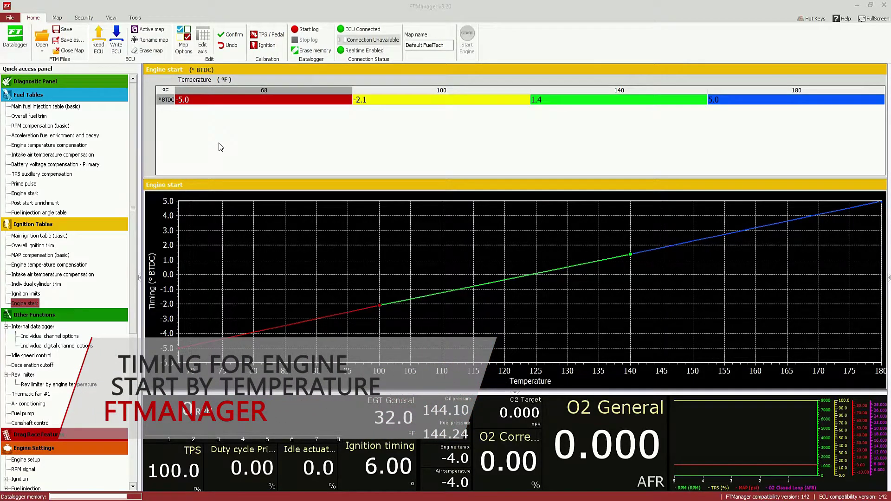
Step: Select the -2.1° start timing value at 100 °F, then open the Rev limiter settings
{"action": "left_click", "coordinate": [488, 103]}
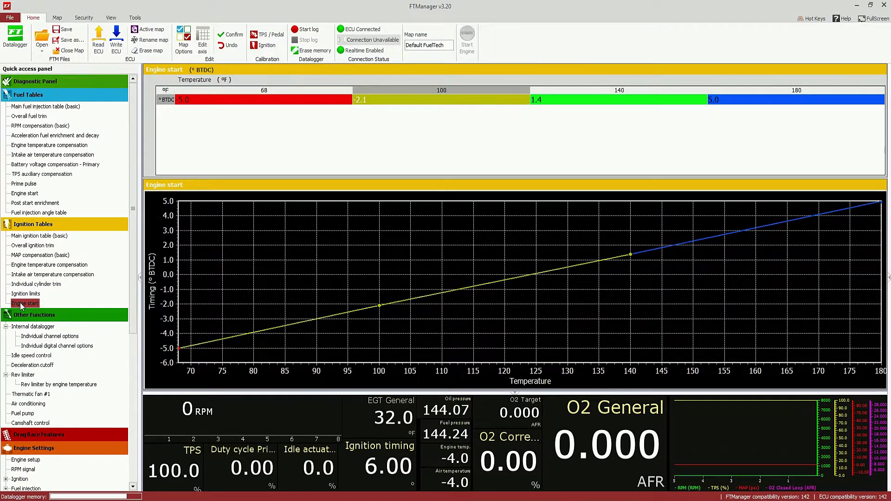
{"action": "left_click", "coordinate": [26, 375]}
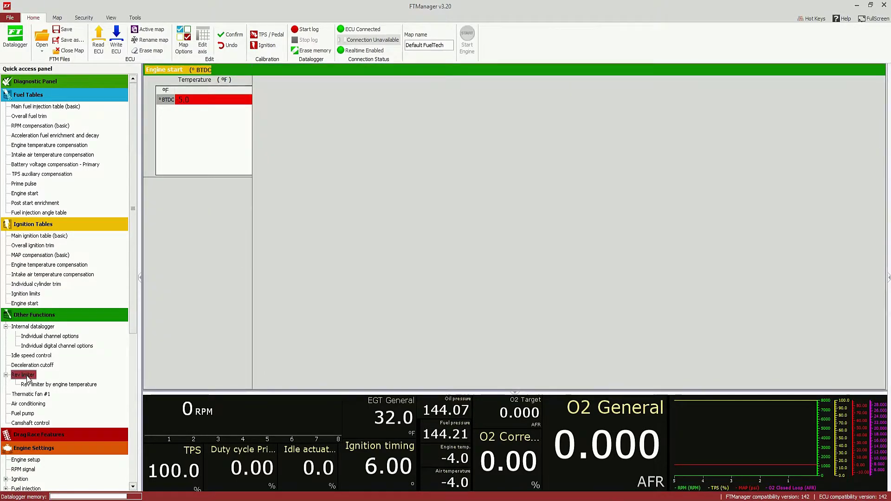
Step: View the rev limiter by engine temperature table (6500–9000 RPM), then open the Fuel pump page
{"action": "left_click", "coordinate": [48, 385]}
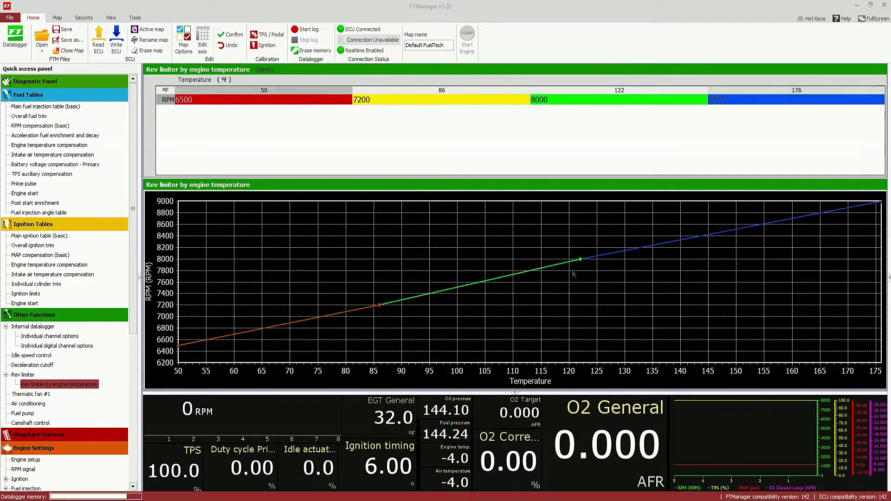
{"action": "left_click", "coordinate": [29, 412]}
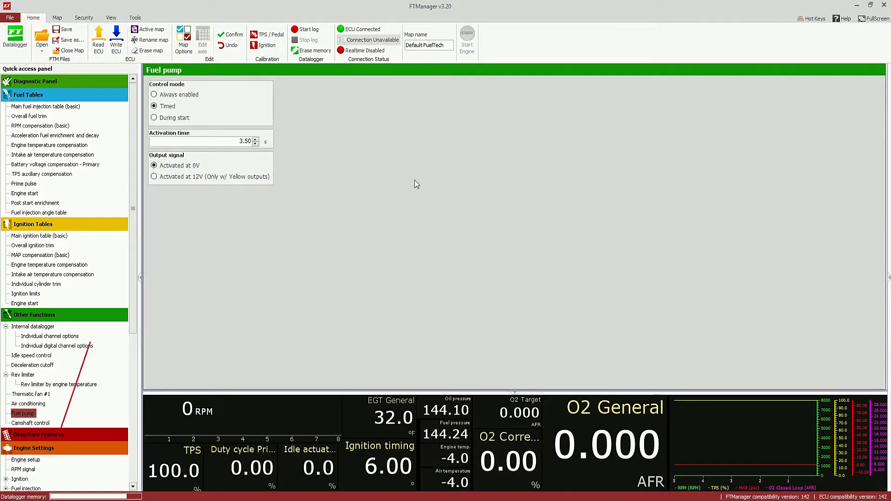
Step: Try the Always enabled, Timed and During start fuel pump modes, keeping During start, then show RPM signal
{"action": "left_click", "coordinate": [162, 95]}
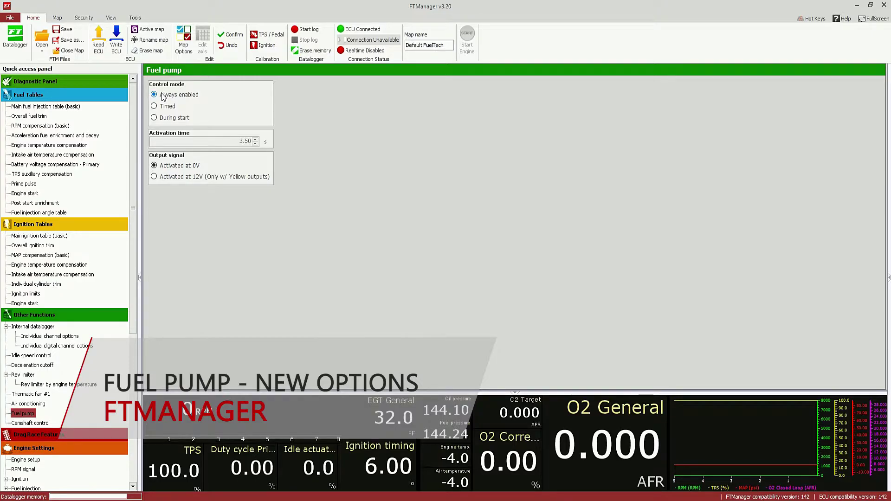
{"action": "left_click", "coordinate": [166, 106]}
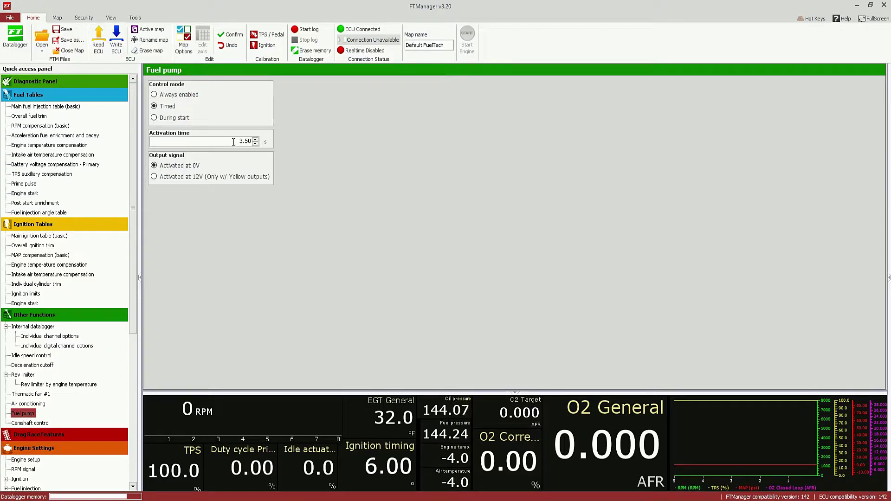
{"action": "left_click", "coordinate": [179, 121]}
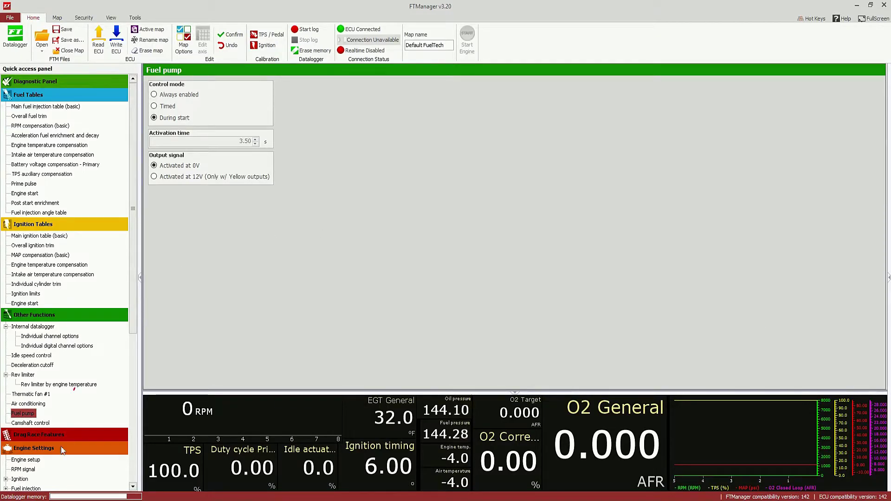
{"action": "left_click", "coordinate": [27, 469]}
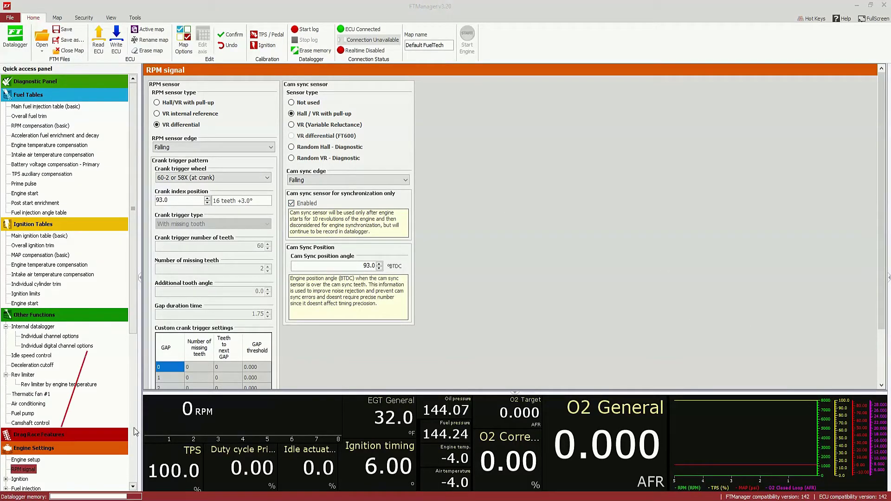
Step: Bring the Datalogger window with the CAN log graphs to the front
{"action": "left_click", "coordinate": [164, 472]}
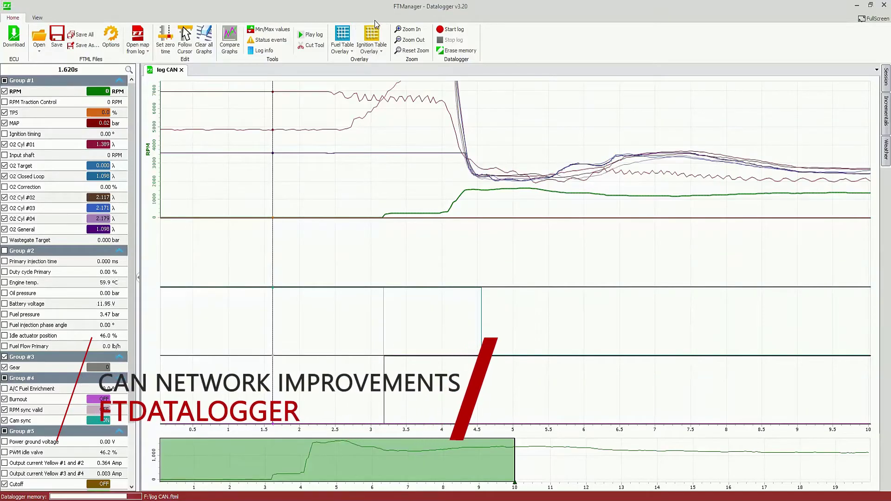
Step: Show the log's status events: crank trigger errors and CAN A passive/offline errors with times
{"action": "left_click", "coordinate": [268, 40]}
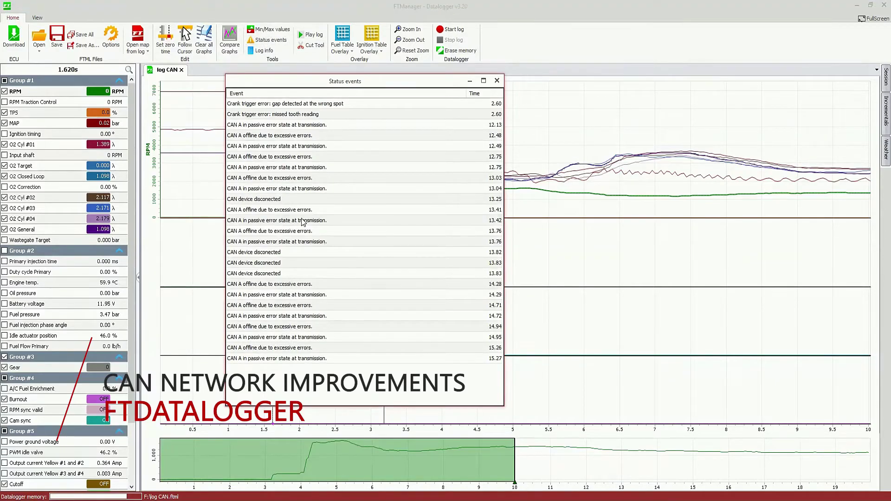